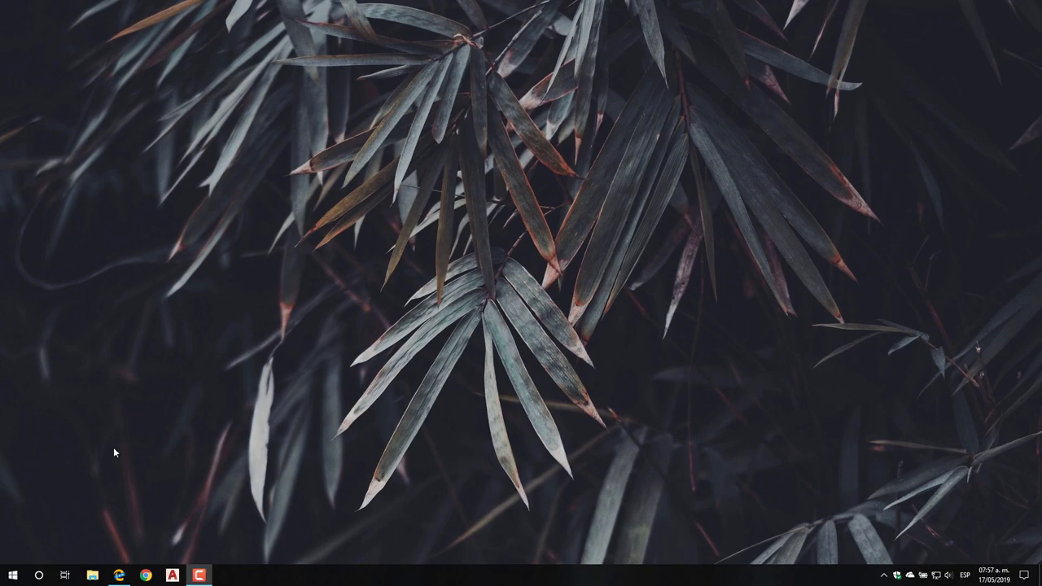
Search Windows for 'w' and launch Word from the best match result.
{"action": "left_click", "coordinate": [38, 575]}
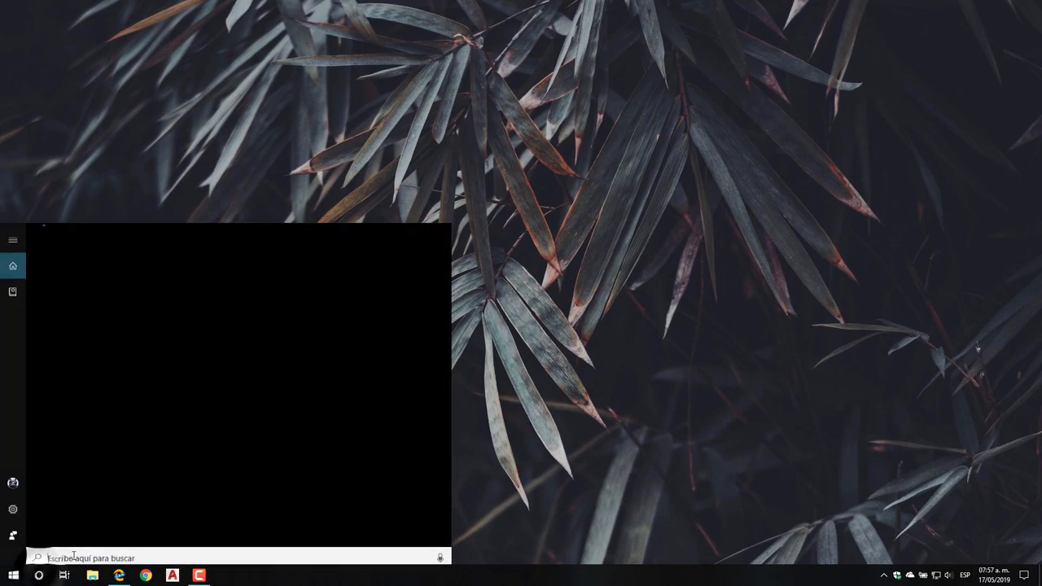
{"action": "type", "text": "w"}
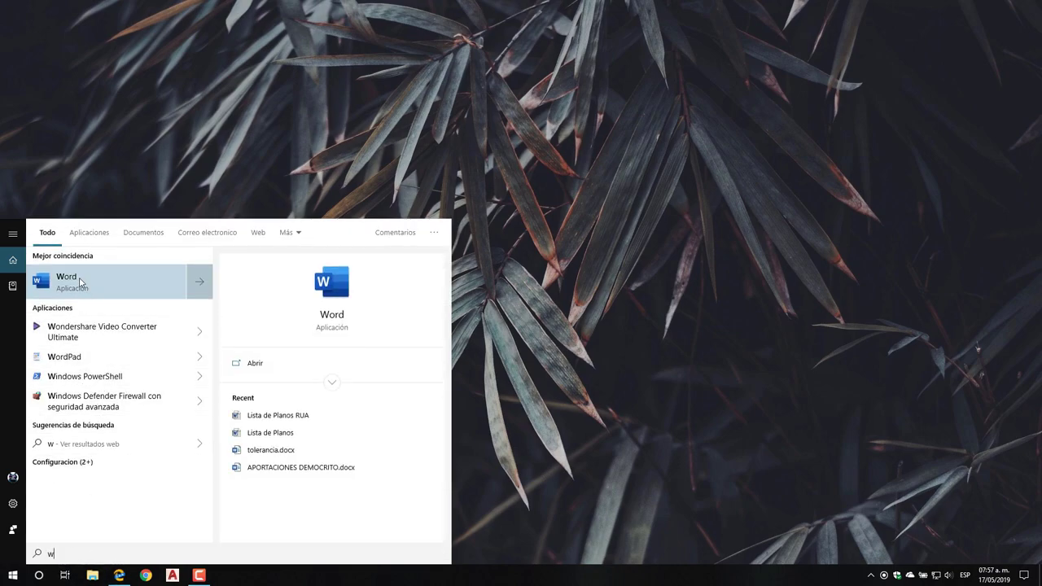
{"action": "left_click", "coordinate": [79, 281]}
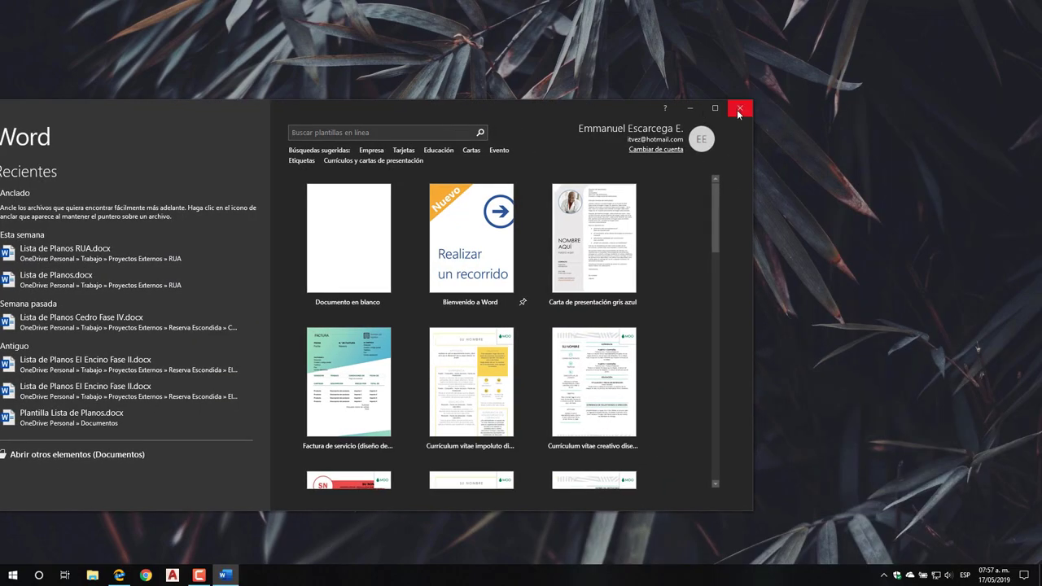
Maximize Word, create a blank document, and show the Archivo > Cuenta product page.
{"action": "left_click", "coordinate": [715, 107]}
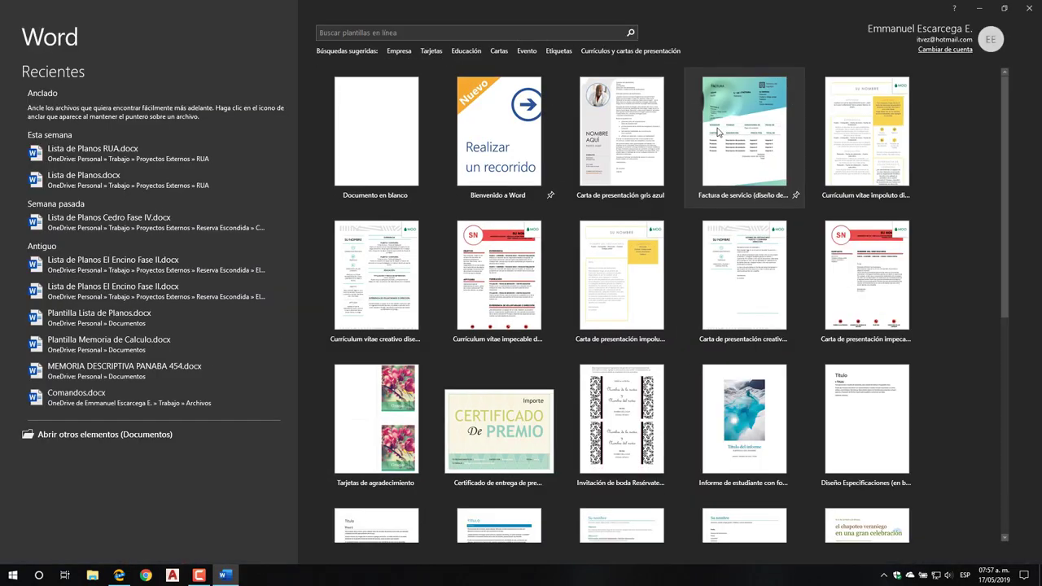
{"action": "left_click", "coordinate": [366, 147]}
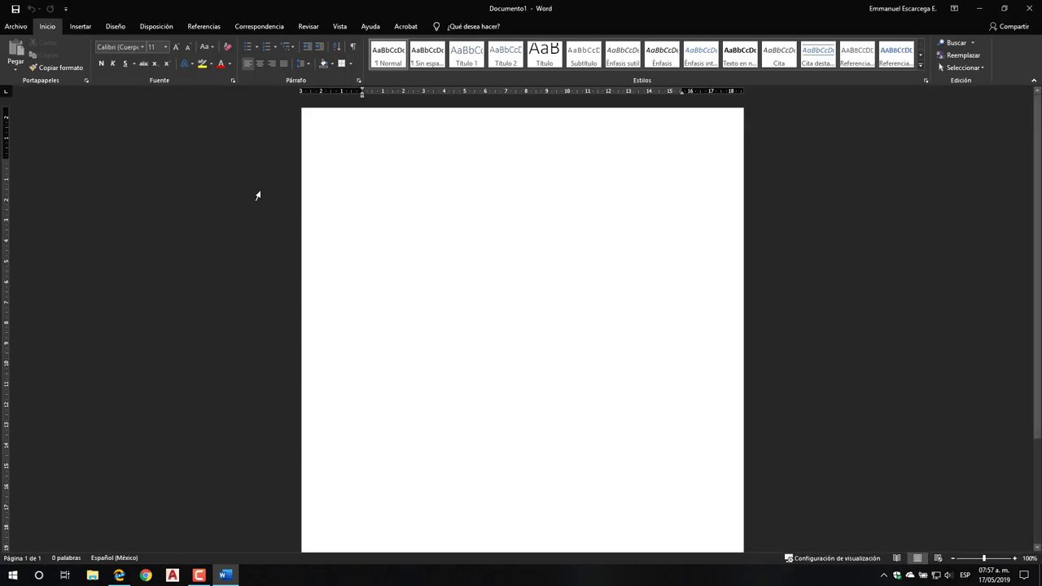
{"action": "left_click", "coordinate": [16, 26]}
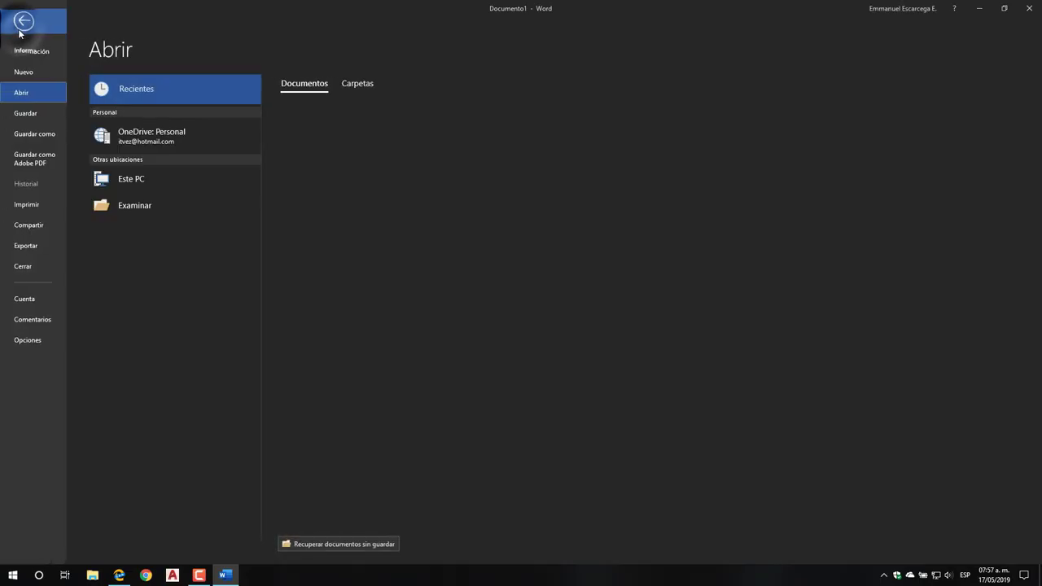
{"action": "left_click", "coordinate": [45, 306]}
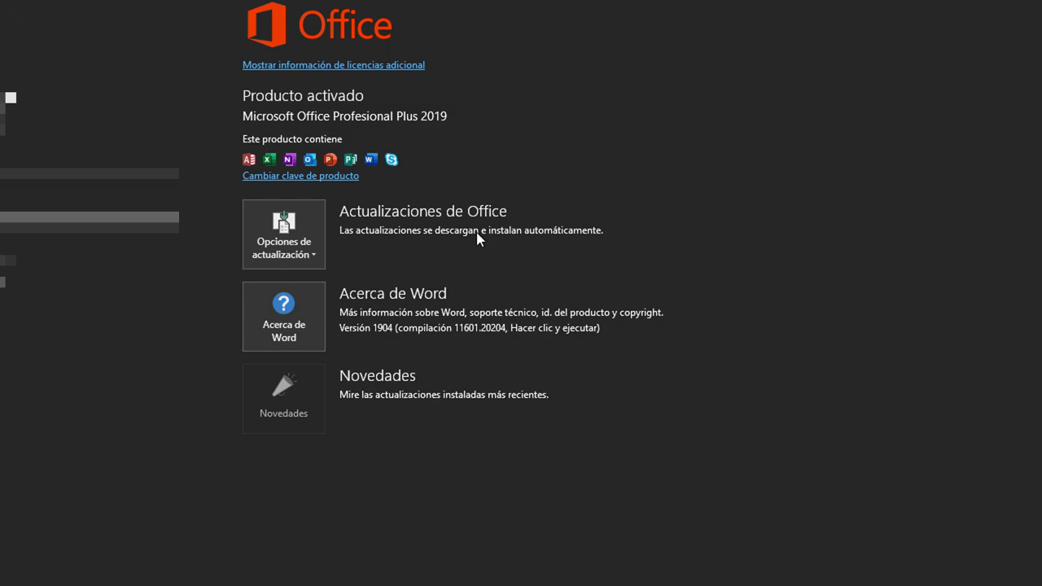
Run Actualizar ahora from Opciones de actualización and nudge the 'Está actualizado' message aside.
{"action": "left_click", "coordinate": [311, 257]}
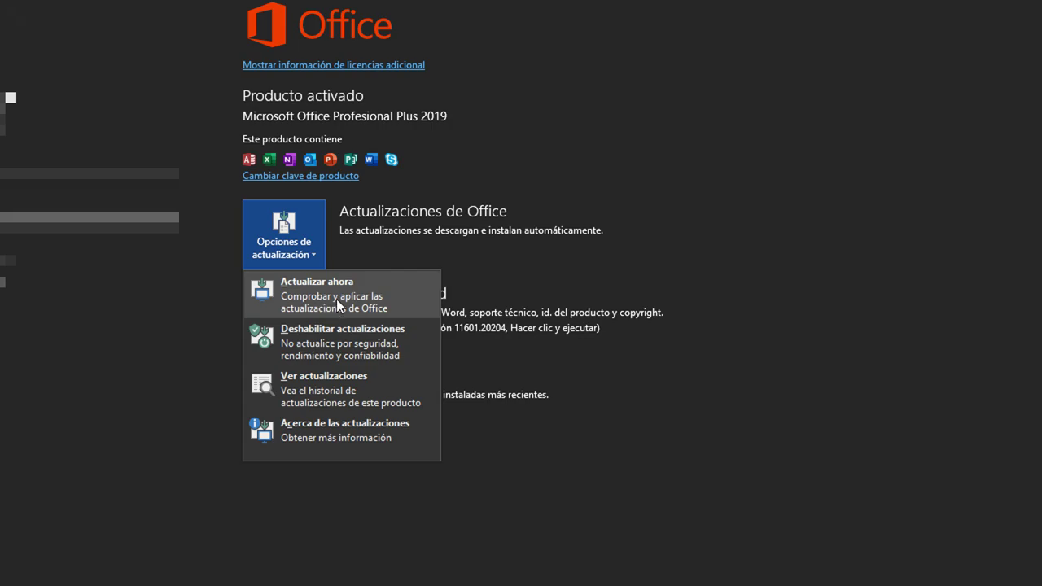
{"action": "left_click", "coordinate": [336, 299]}
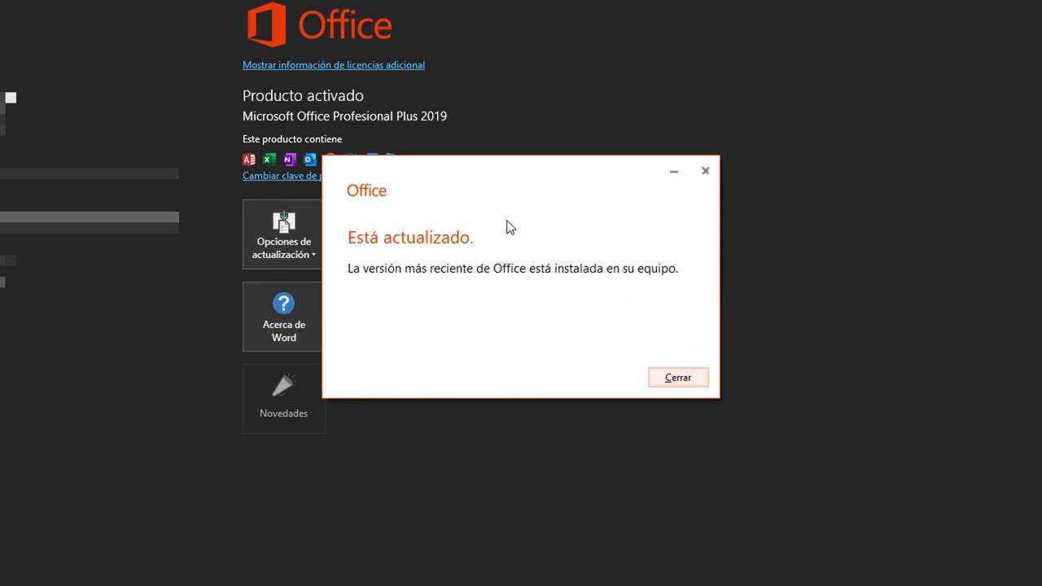
{"action": "left_click_drag", "start_coordinate": [500, 175], "coordinate": [508, 183]}
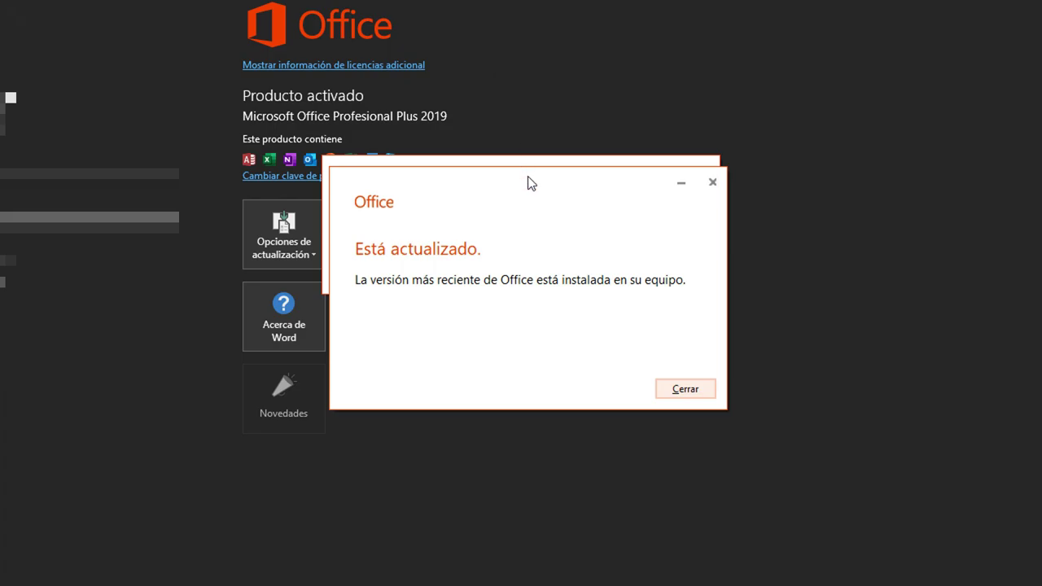
Close the 'Está actualizado' message to view the Office Profesional Plus 2019 apps.
{"action": "left_click", "coordinate": [673, 393]}
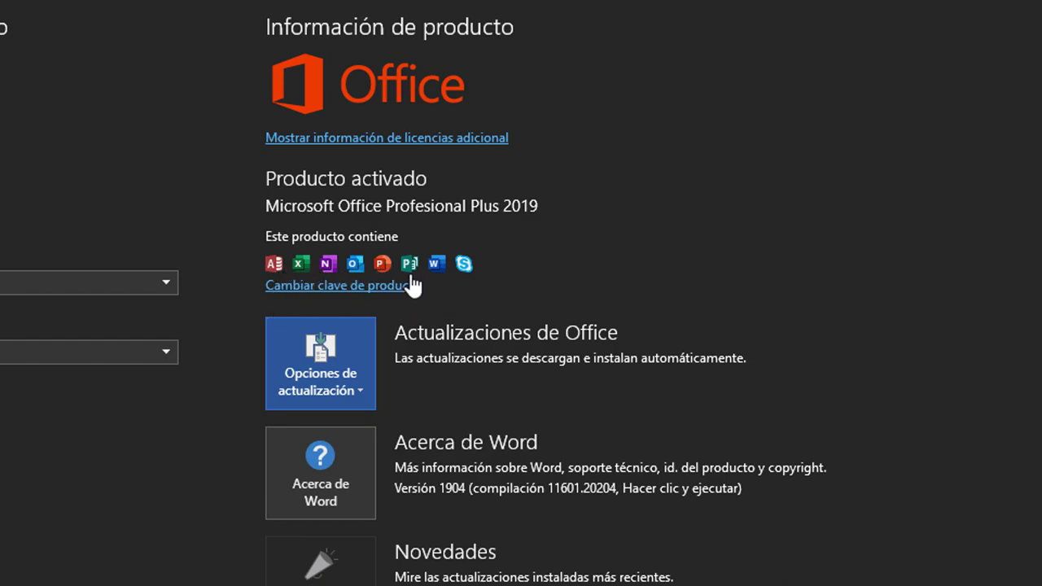
{"action": "left_click", "coordinate": [466, 268]}
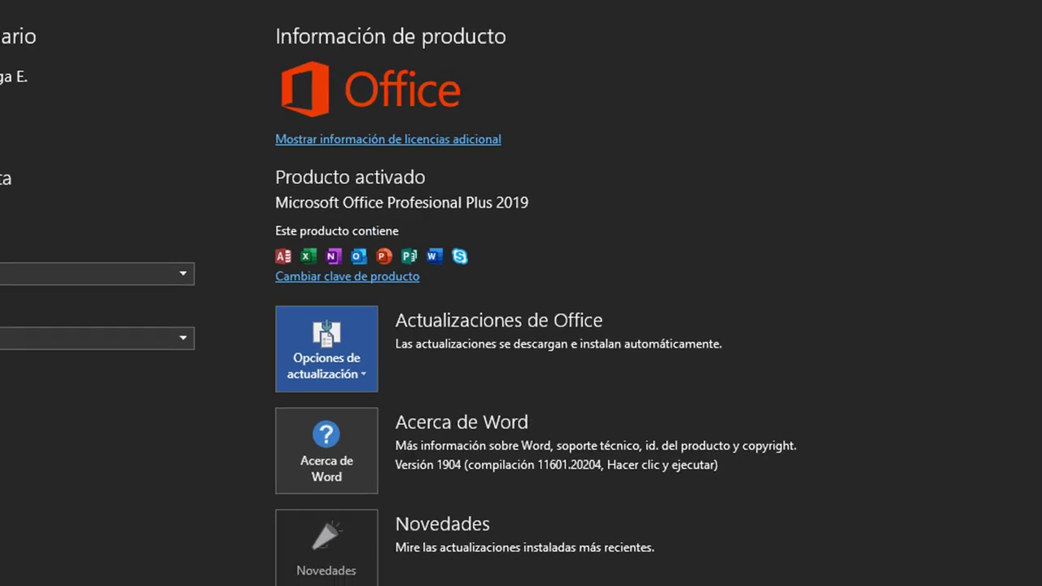
Go back from the Cuenta page to the blank Documento1.
{"action": "left_click", "coordinate": [19, 19]}
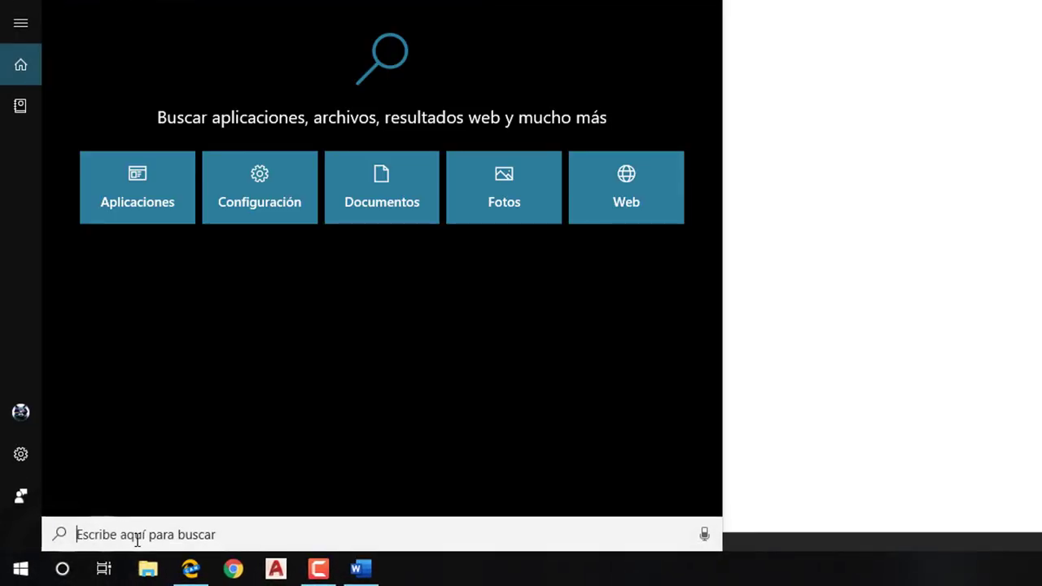
Search 'e' in Windows Search and launch the Excel best match.
{"action": "type", "text": "e"}
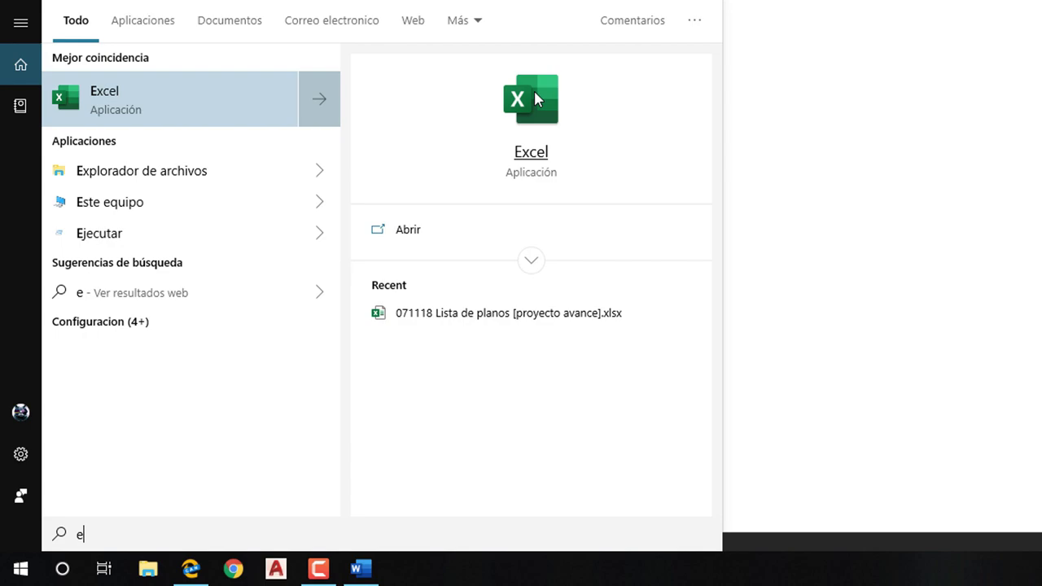
{"action": "key", "text": "Return"}
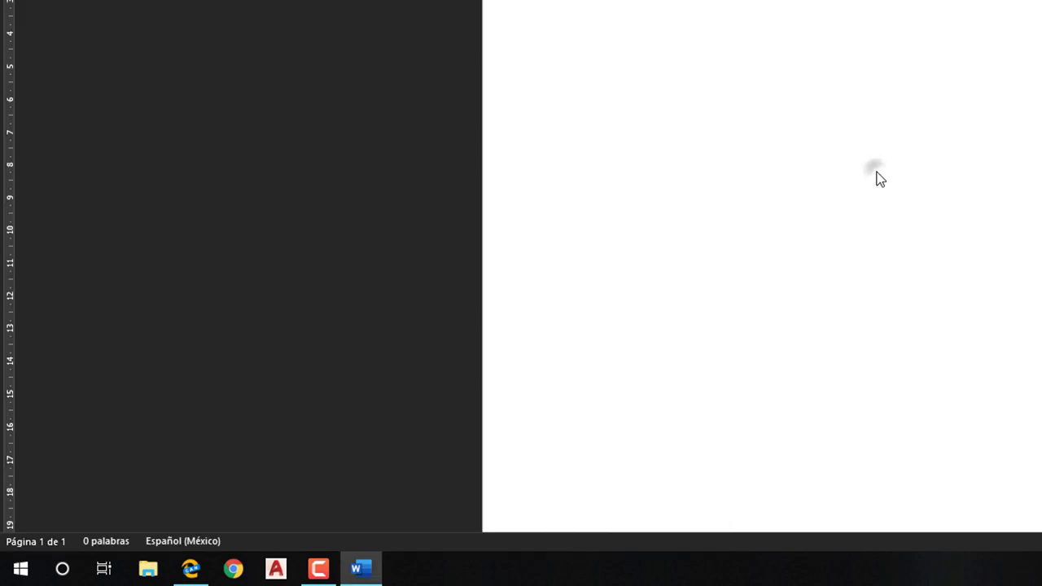